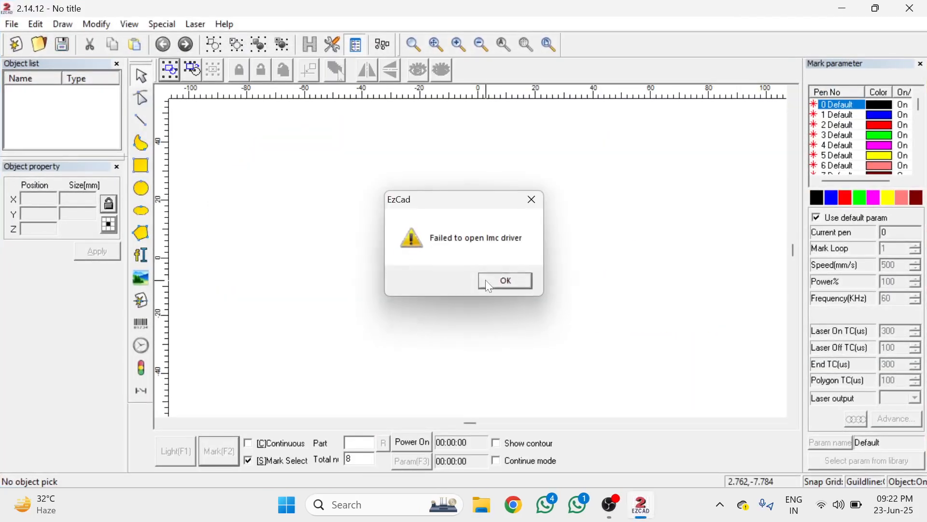
Dismiss the driver warning and place a new text object just above the canvas centre
{"action": "left_click", "coordinate": [503, 280]}
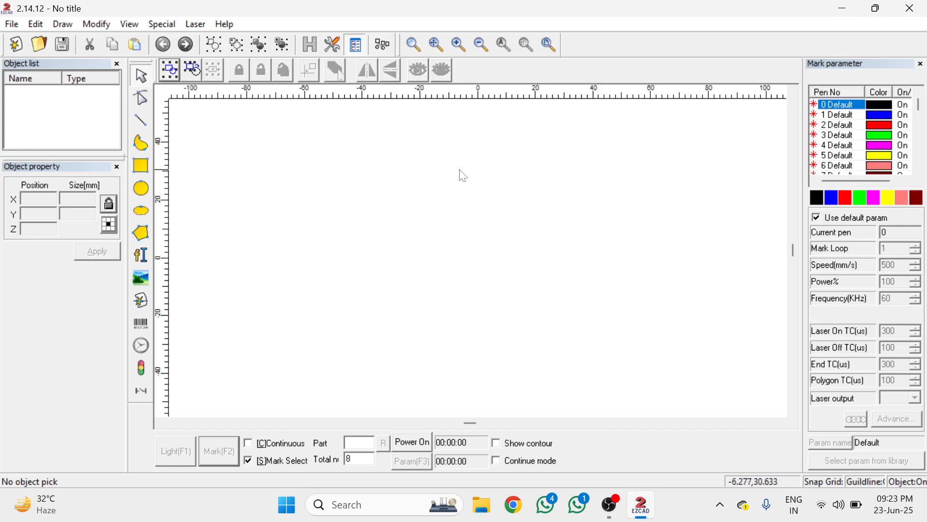
{"action": "left_click", "coordinate": [142, 256]}
{"action": "left_click", "coordinate": [478, 238]}
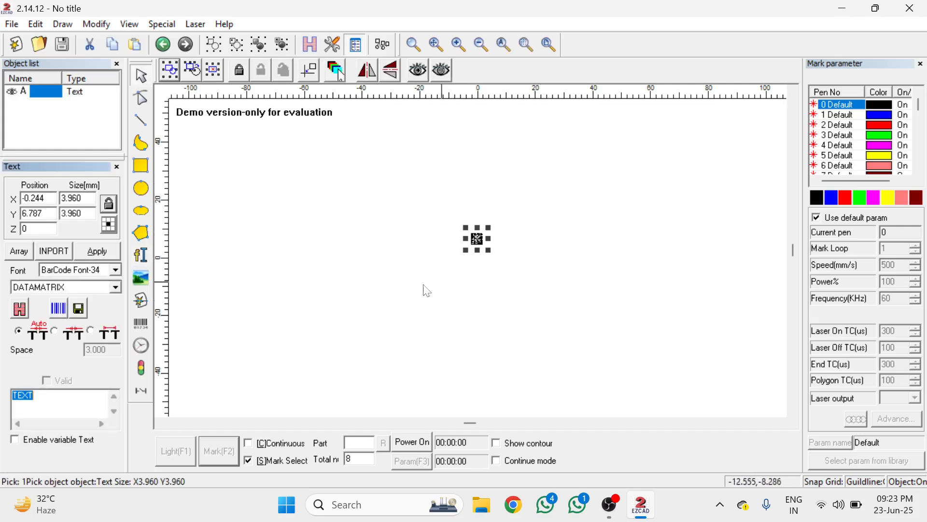
Change the text object's font type to TrueType Font-356 and its typeface to Arial Greek
{"action": "left_click", "coordinate": [115, 289]}
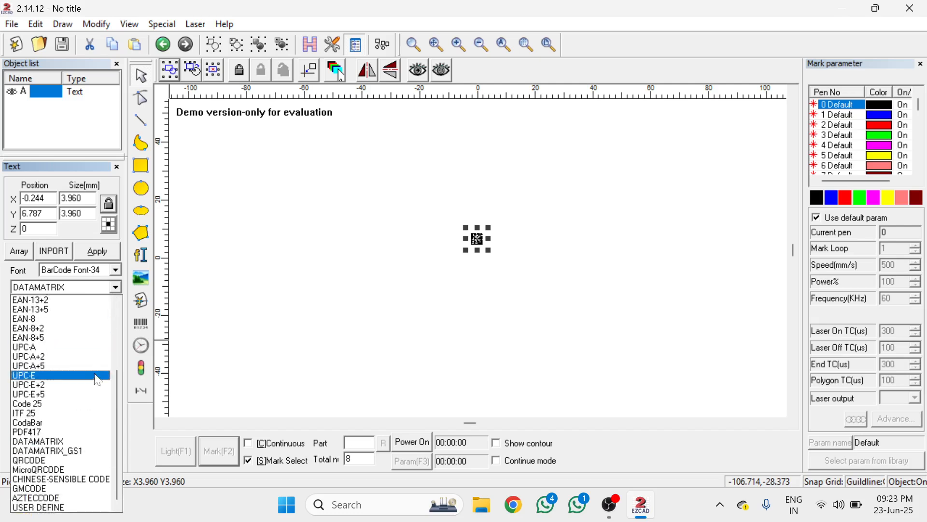
{"action": "left_click", "coordinate": [116, 270]}
{"action": "left_click", "coordinate": [115, 270]}
{"action": "left_click", "coordinate": [117, 282]}
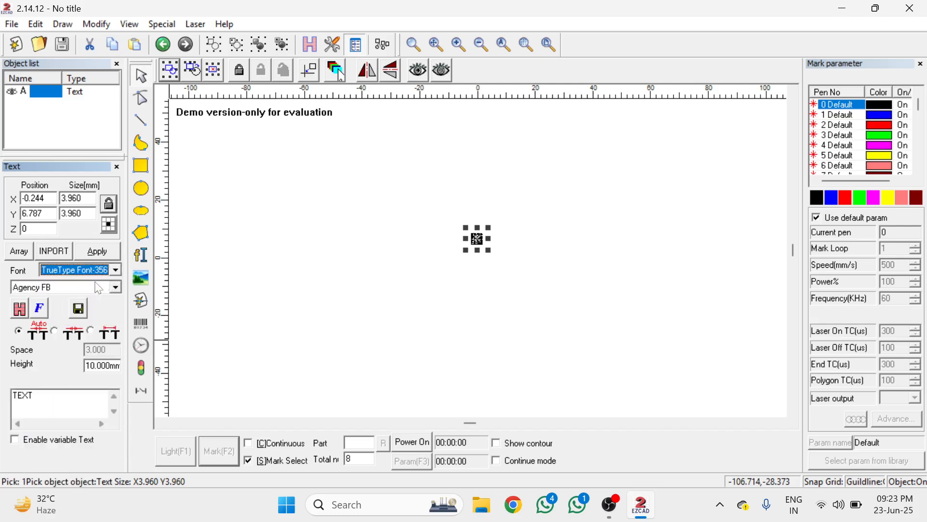
{"action": "left_click", "coordinate": [115, 287]}
{"action": "left_click", "coordinate": [72, 375]}
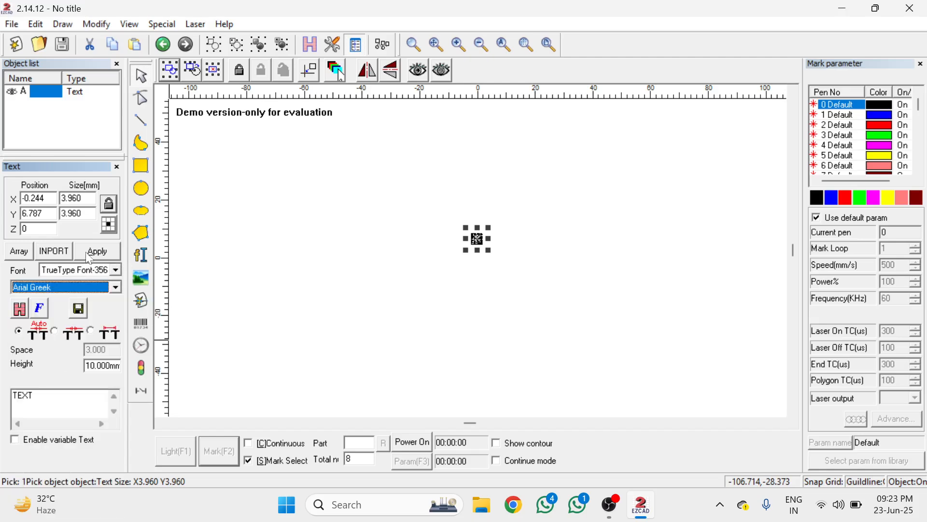
{"action": "left_click", "coordinate": [94, 252]}
Replace the object's wording with "laser tech solution" and centre it on the origin
{"action": "left_click", "coordinate": [418, 202]}
{"action": "left_click_drag", "start_coordinate": [418, 203], "coordinate": [563, 310]}
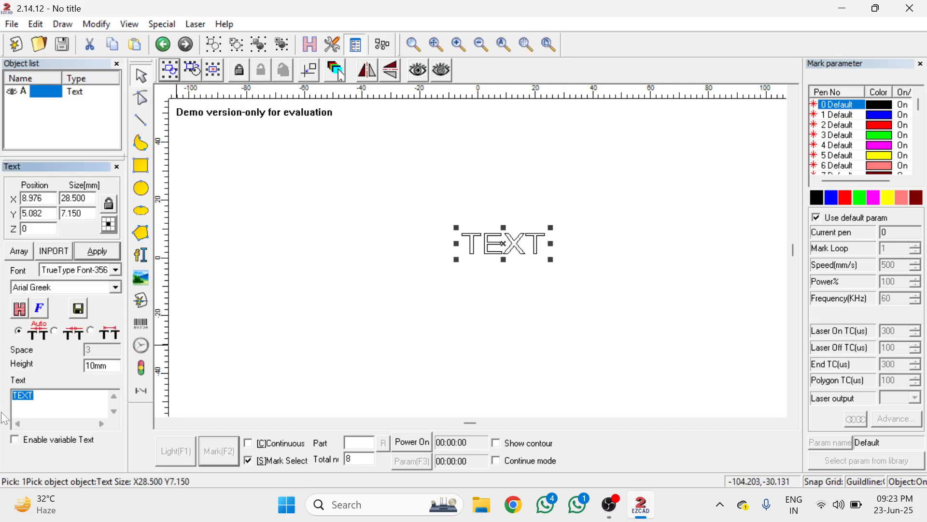
{"action": "key", "text": "BackSpace"}
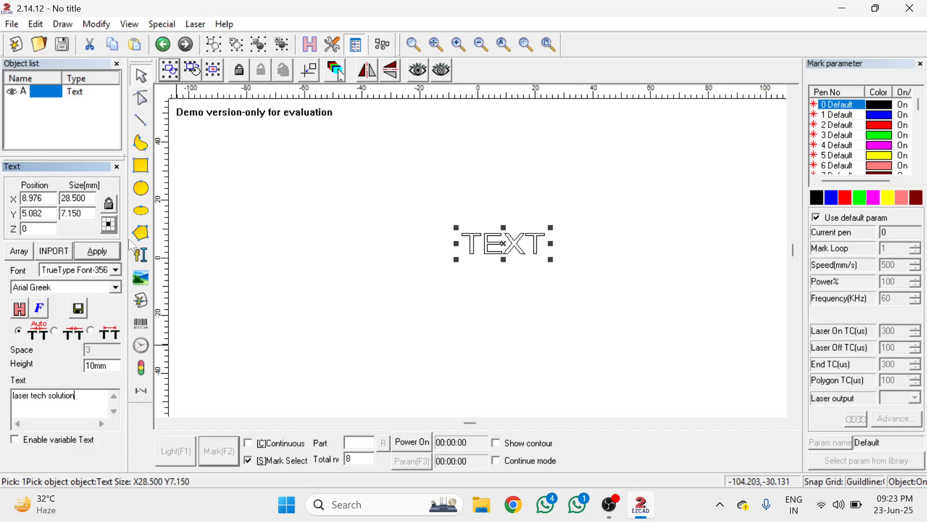
{"action": "left_click", "coordinate": [106, 252]}
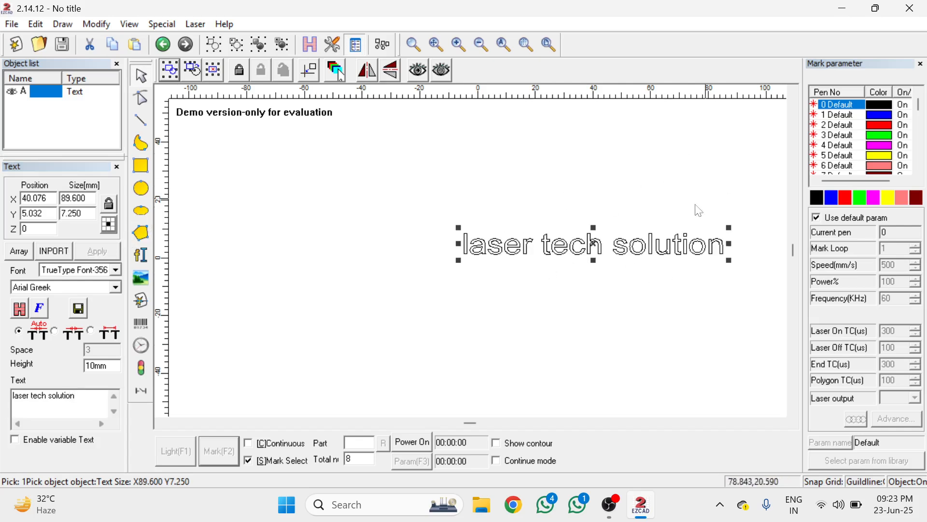
{"action": "left_click", "coordinate": [309, 71]}
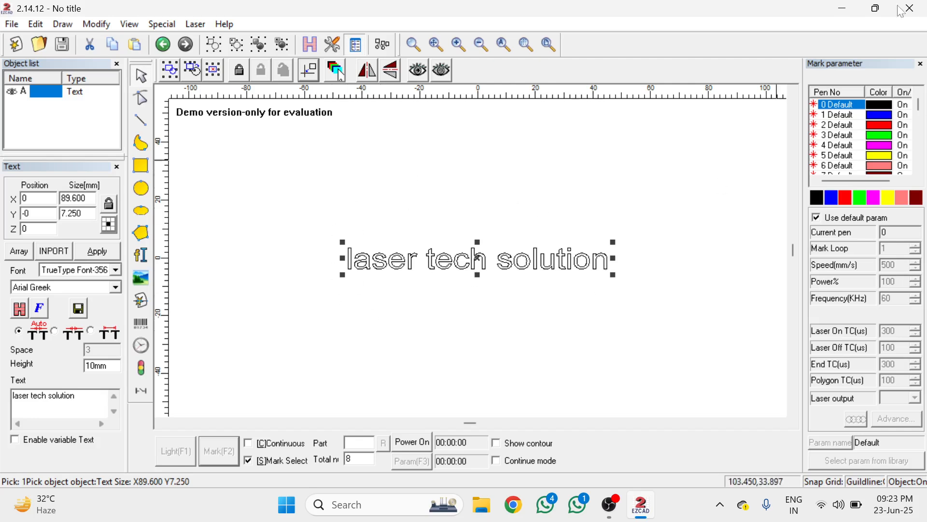
Turn on Circle Text for the text object with a circle diameter of 50
{"action": "left_click", "coordinate": [39, 309]}
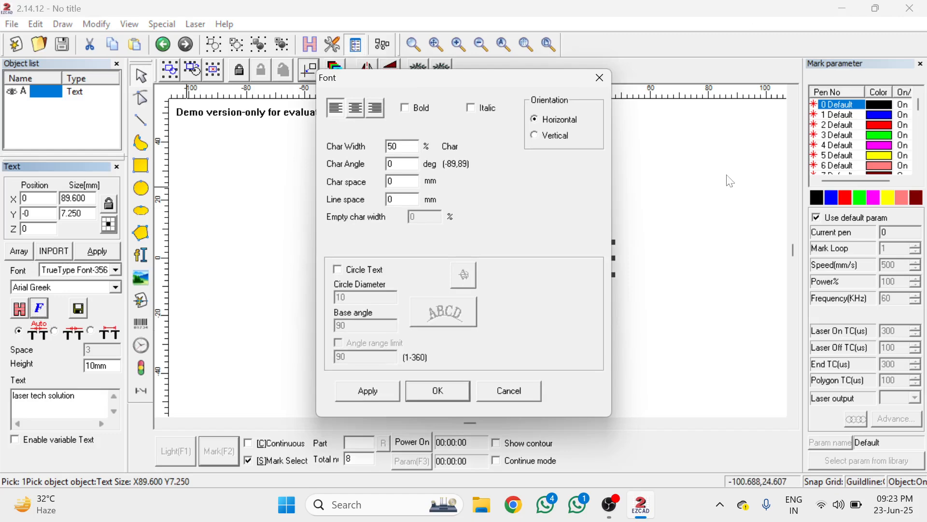
{"action": "left_click", "coordinate": [364, 272]}
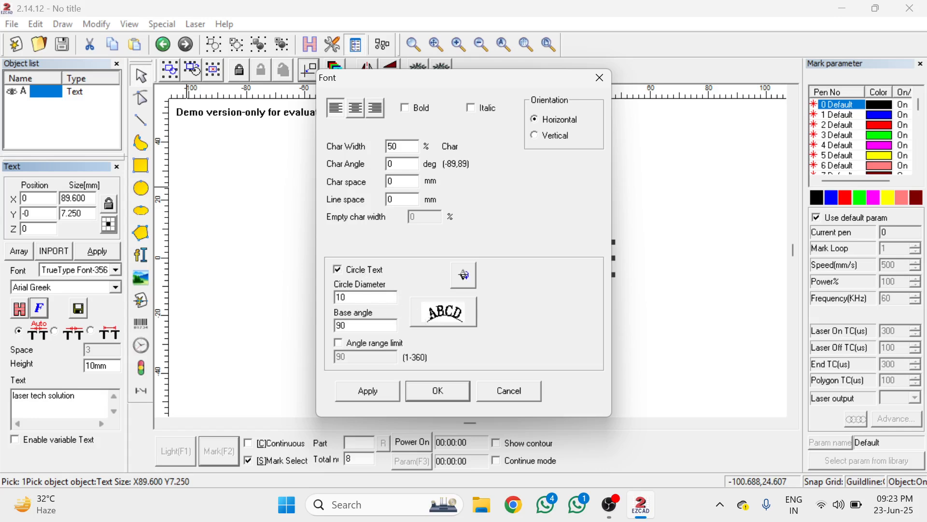
{"action": "left_click_drag", "start_coordinate": [344, 296], "coordinate": [298, 281]}
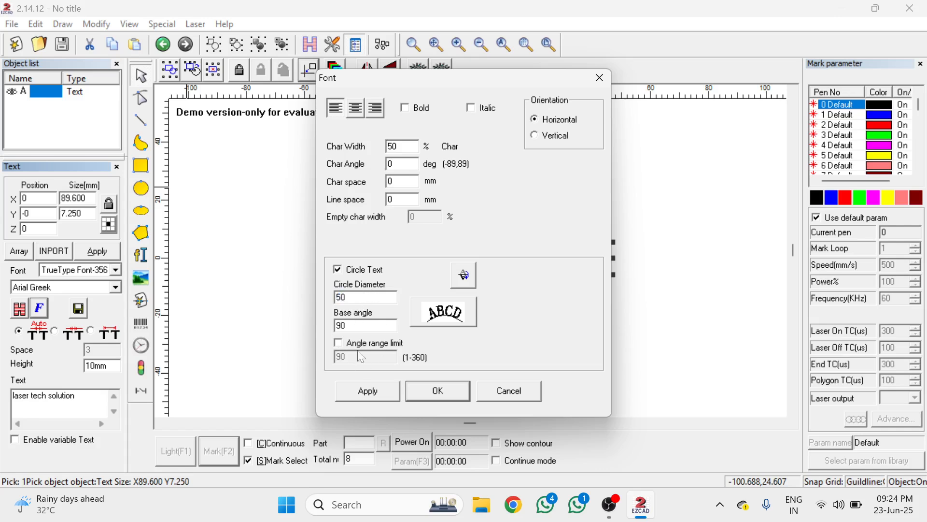
{"action": "left_click", "coordinate": [374, 394]}
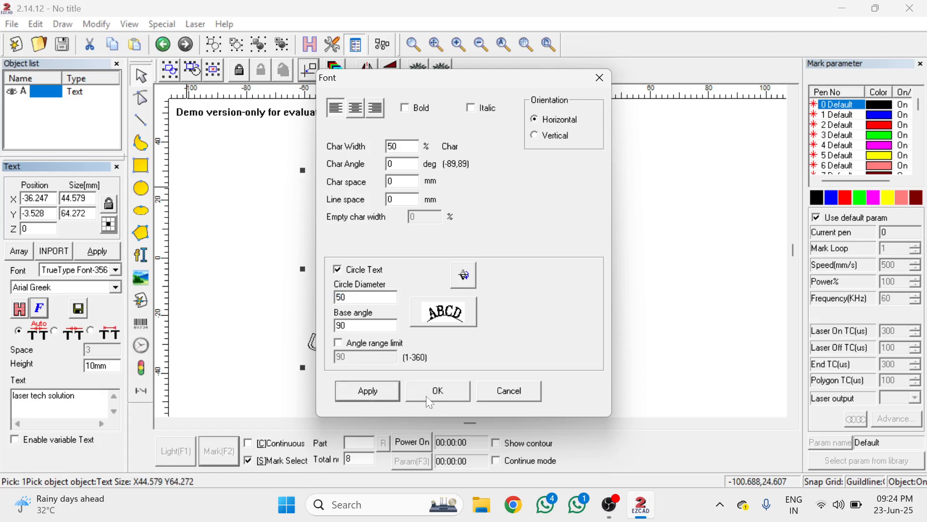
{"action": "left_click", "coordinate": [445, 392]}
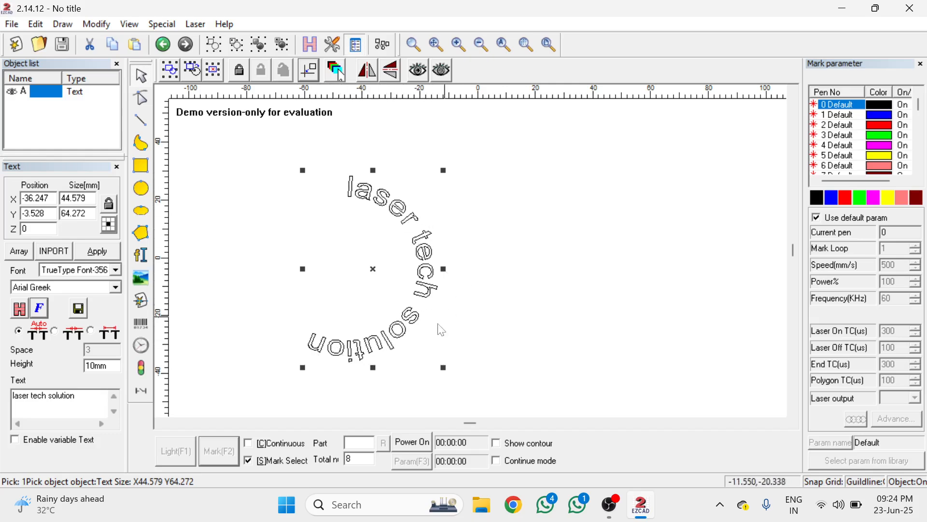
Set the text's circle diameter to 100
{"action": "left_click", "coordinate": [40, 309]}
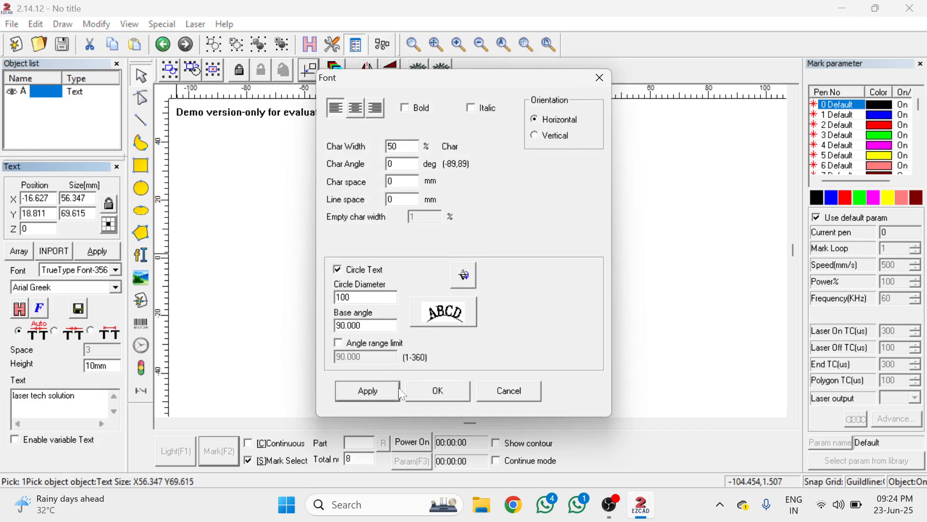
{"action": "left_click", "coordinate": [426, 389]}
{"action": "scroll", "coordinate": [447, 303], "scroll_direction": "down", "scroll_amount": 3}
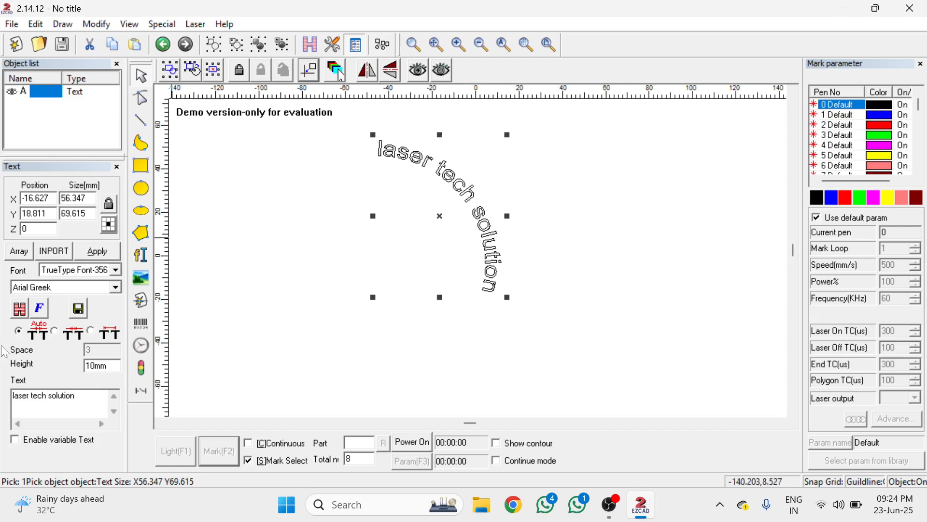
Reduce the text's circle diameter to 20
{"action": "left_click", "coordinate": [41, 310]}
{"action": "left_click_drag", "start_coordinate": [377, 295], "coordinate": [194, 301]}
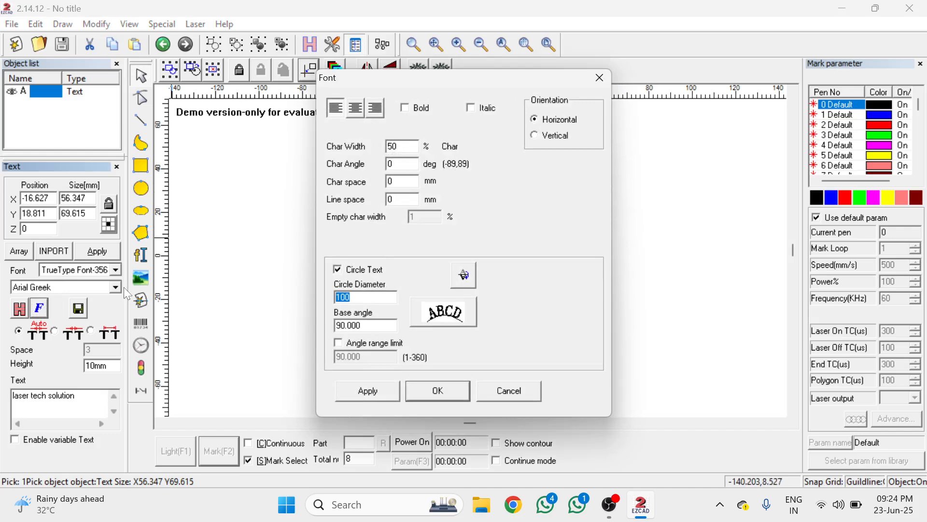
{"action": "type", "text": "20"}
{"action": "left_click", "coordinate": [453, 394]}
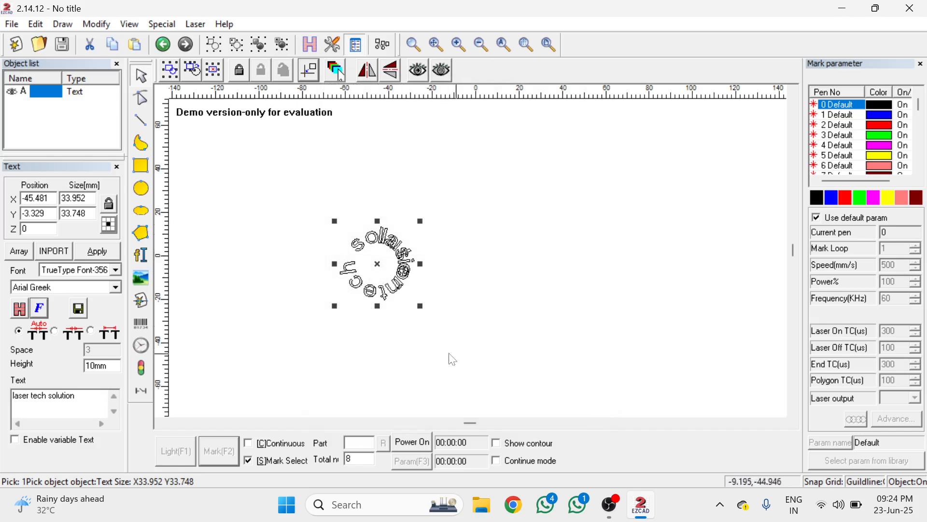
Enlarge the text's circle diameter to 180
{"action": "left_click", "coordinate": [39, 308]}
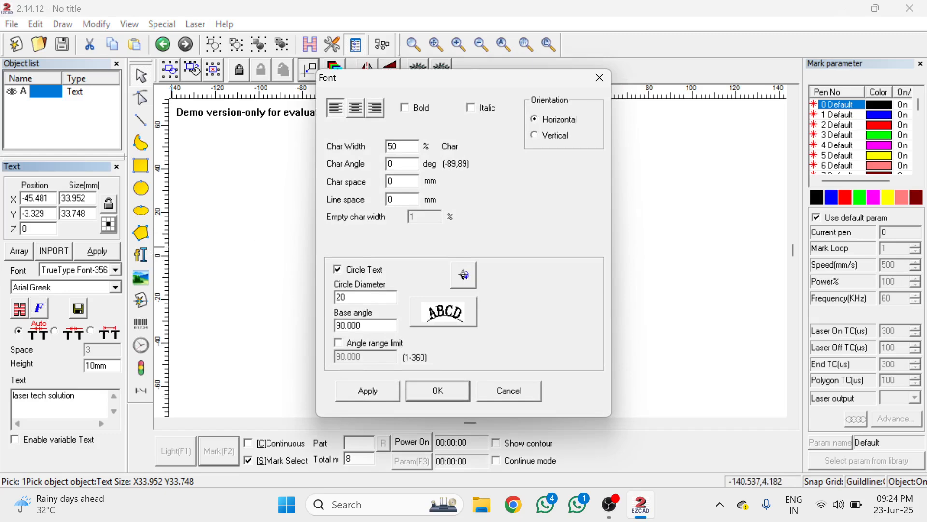
{"action": "key", "text": "BackSpace"}
{"action": "key", "text": "BackSpace"}
{"action": "type", "text": "1"}
{"action": "left_click", "coordinate": [368, 391]}
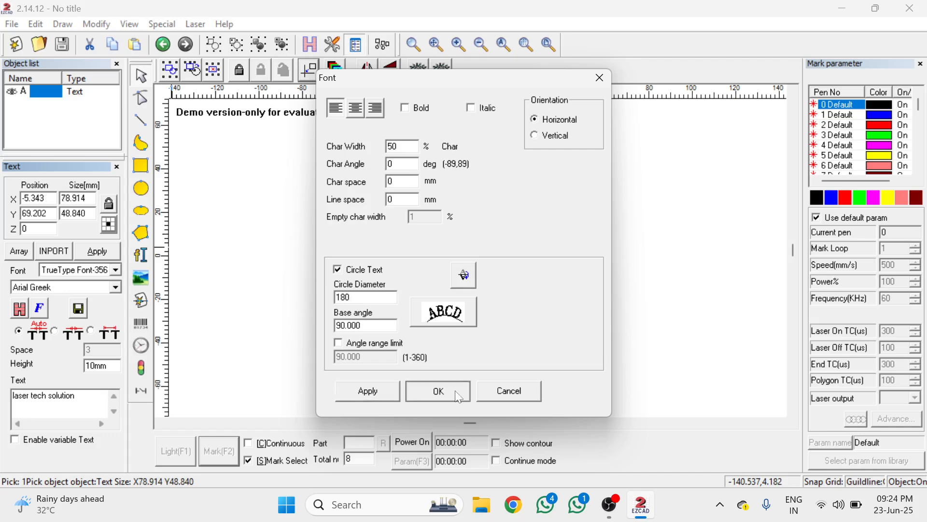
{"action": "left_click", "coordinate": [459, 397]}
{"action": "scroll", "coordinate": [478, 306], "scroll_direction": "down", "scroll_amount": 1}
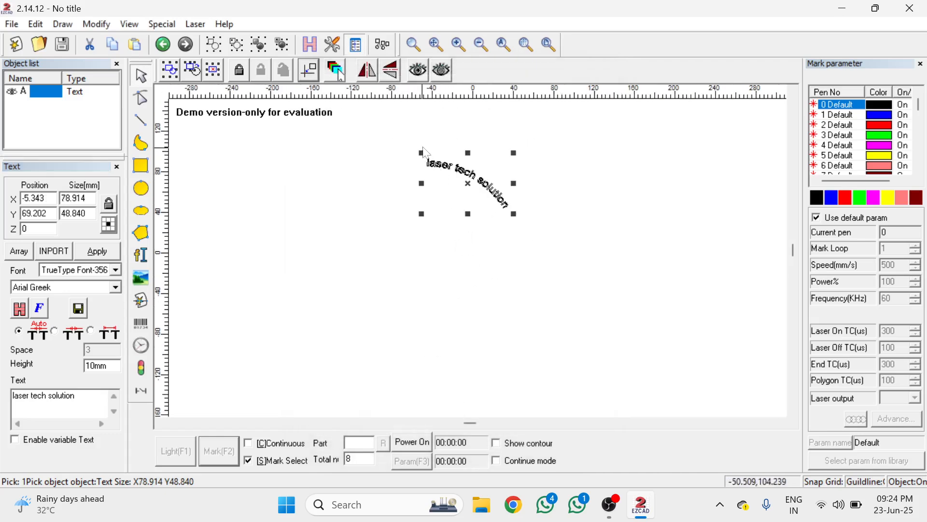
{"action": "scroll", "coordinate": [442, 140], "scroll_direction": "down", "scroll_amount": 1}
{"action": "scroll", "coordinate": [432, 149], "scroll_direction": "up", "scroll_amount": 4}
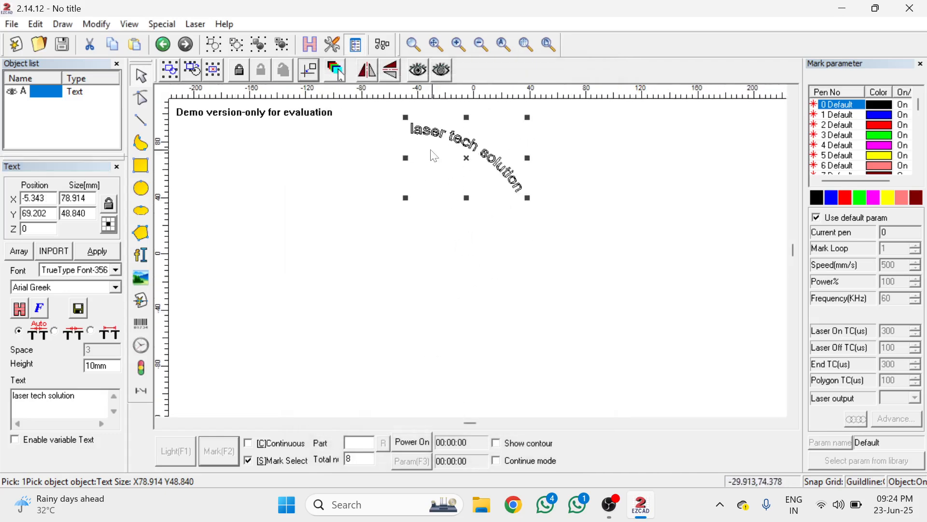
Leave the circle text settings without changes and delete the curved "laser tech solution" text
{"action": "left_click", "coordinate": [39, 307]}
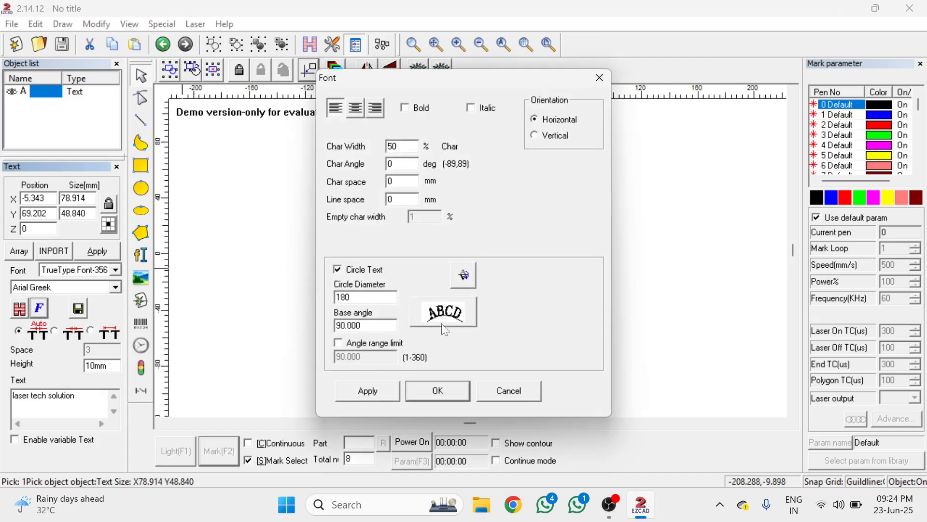
{"action": "double_click", "coordinate": [349, 326]}
{"action": "left_click", "coordinate": [510, 395]}
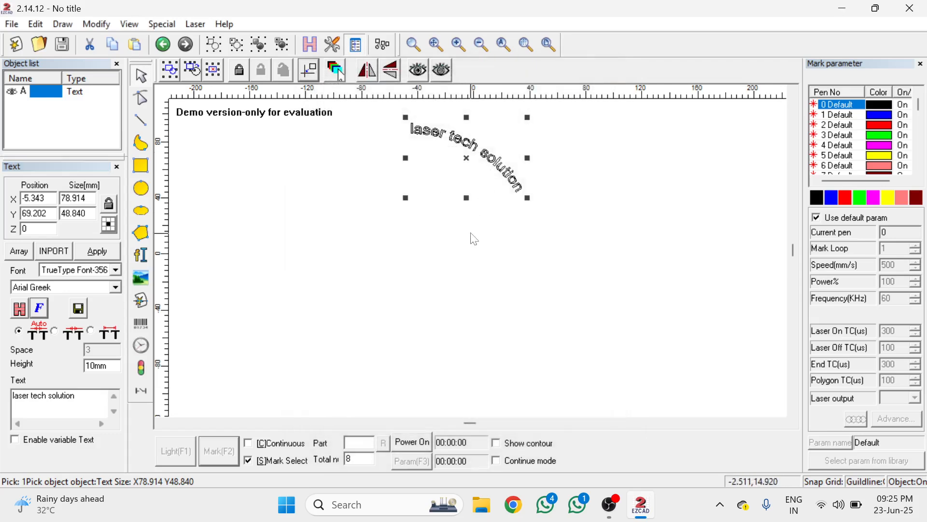
{"action": "key", "text": "Delete"}
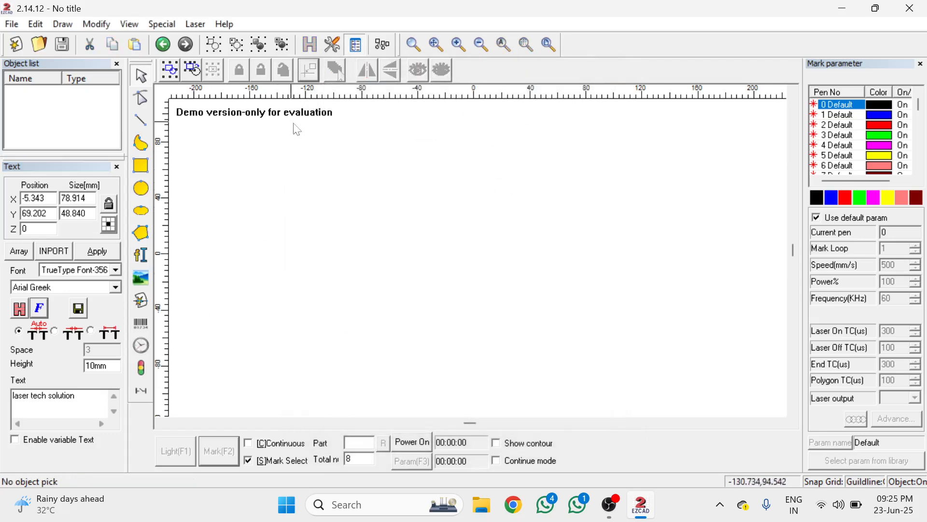
Draw a circle about 85 mm in diameter and centre it on the origin
{"action": "left_click", "coordinate": [145, 189]}
{"action": "mouse_move", "coordinate": [320, 212]}
{"action": "left_mouse_down"}
{"action": "mouse_move", "coordinate": [359, 255]}
{"action": "mouse_move", "coordinate": [405, 283]}
{"action": "mouse_move", "coordinate": [360, 256]}
{"action": "left_mouse_up"}
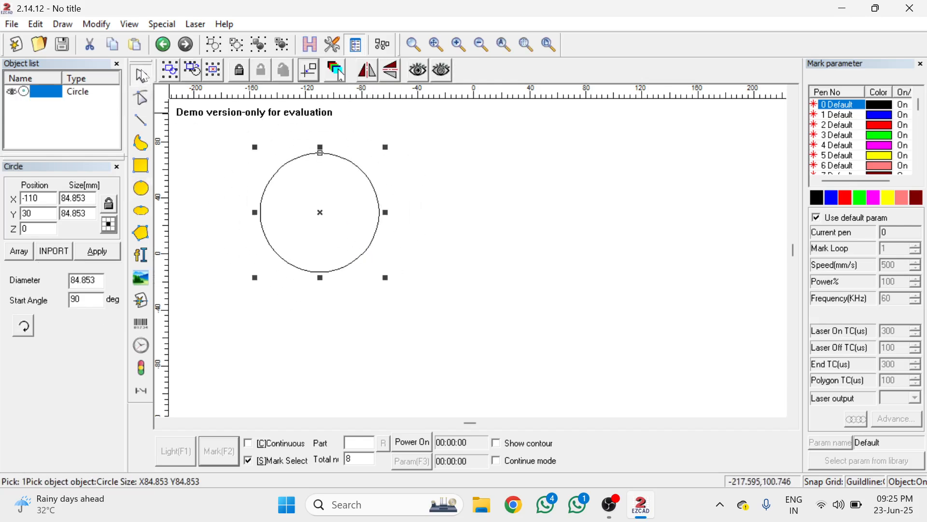
{"action": "left_click", "coordinate": [309, 70]}
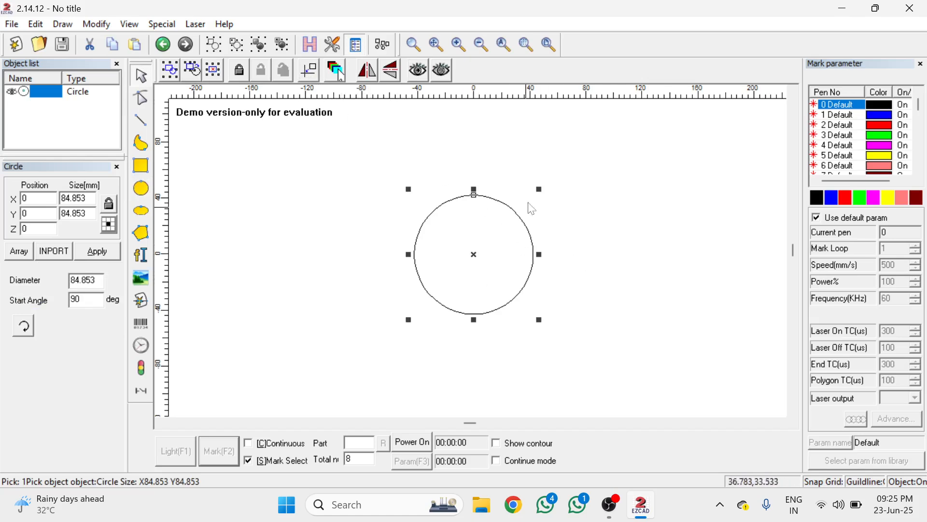
{"action": "left_click", "coordinate": [462, 211]}
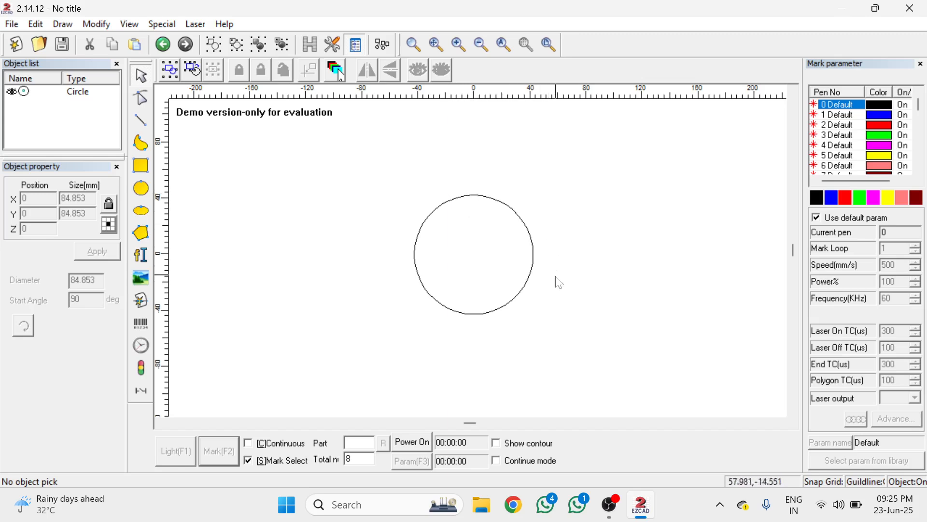
Resize the circle to 100 mm in both X and Y
{"action": "left_click", "coordinate": [462, 202]}
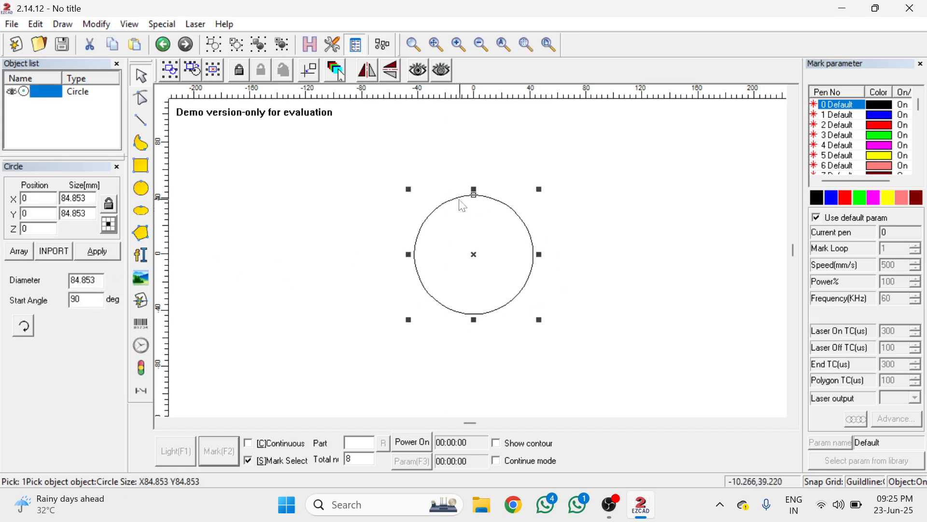
{"action": "left_click_drag", "start_coordinate": [89, 198], "coordinate": [1, 206]}
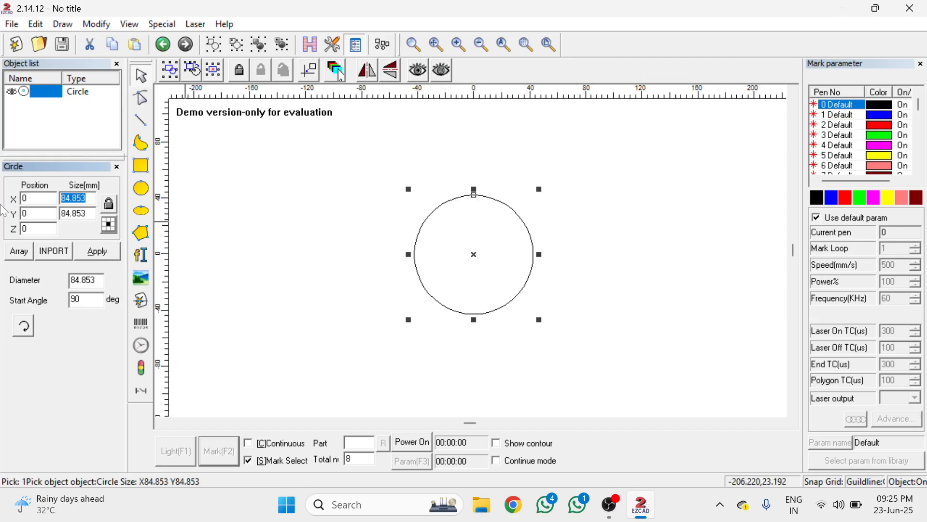
{"action": "type", "text": "100"}
{"action": "key", "text": "Tab"}
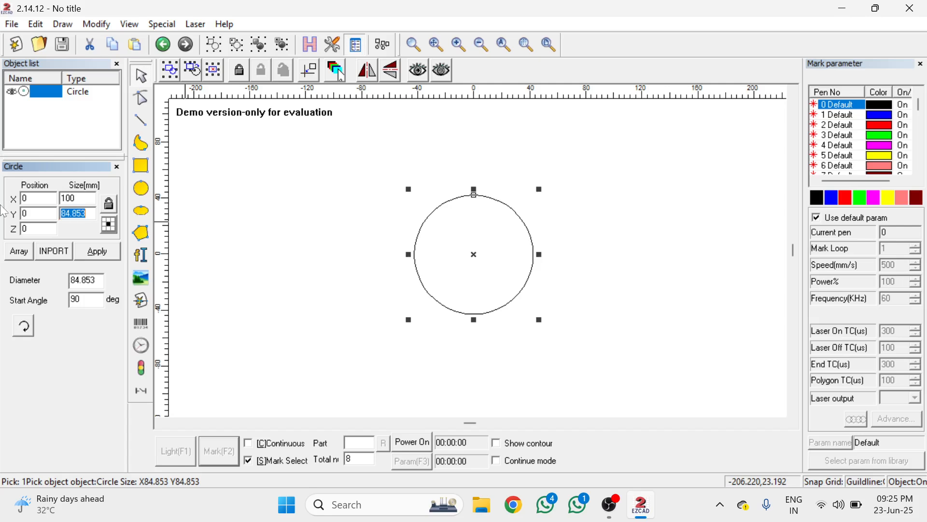
{"action": "type", "text": "100"}
{"action": "left_click", "coordinate": [87, 251]}
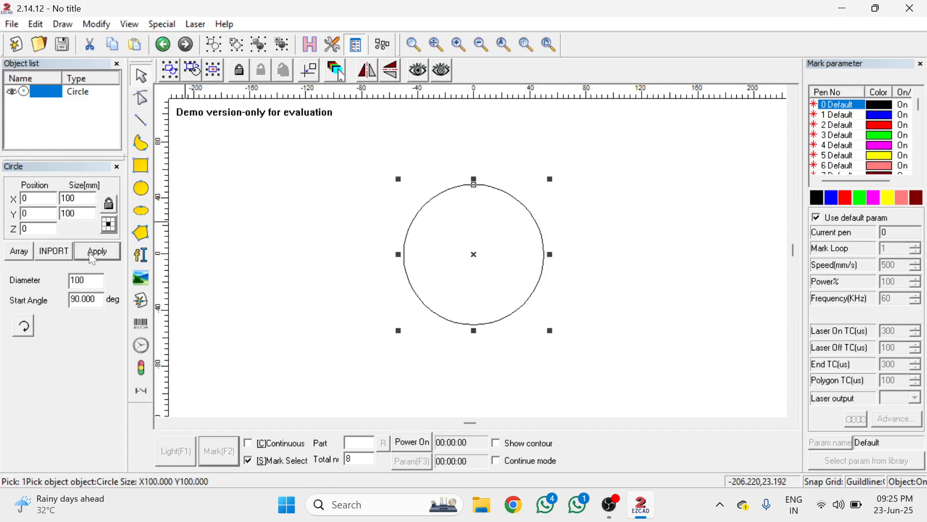
{"action": "left_click", "coordinate": [614, 192]}
Place a new text object on the circle's outline at its top so it follows the curve
{"action": "left_click", "coordinate": [508, 202]}
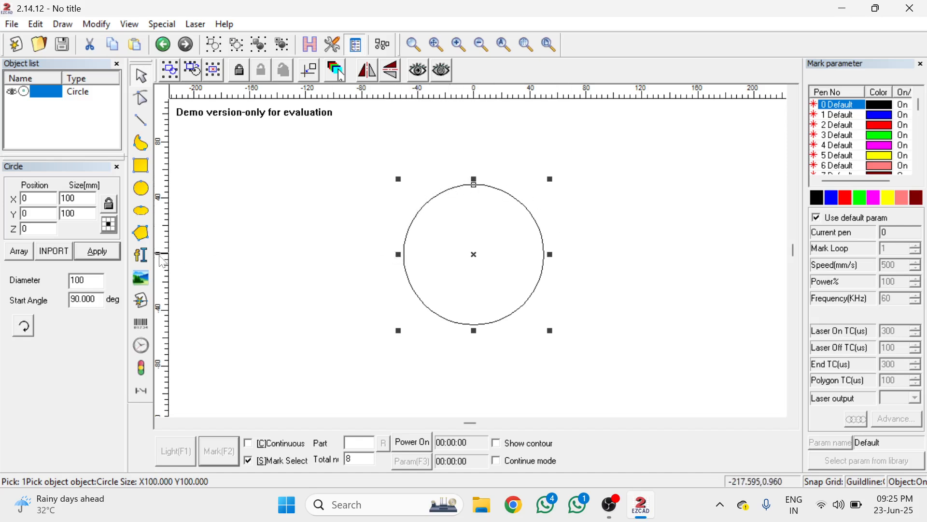
{"action": "left_click", "coordinate": [141, 255]}
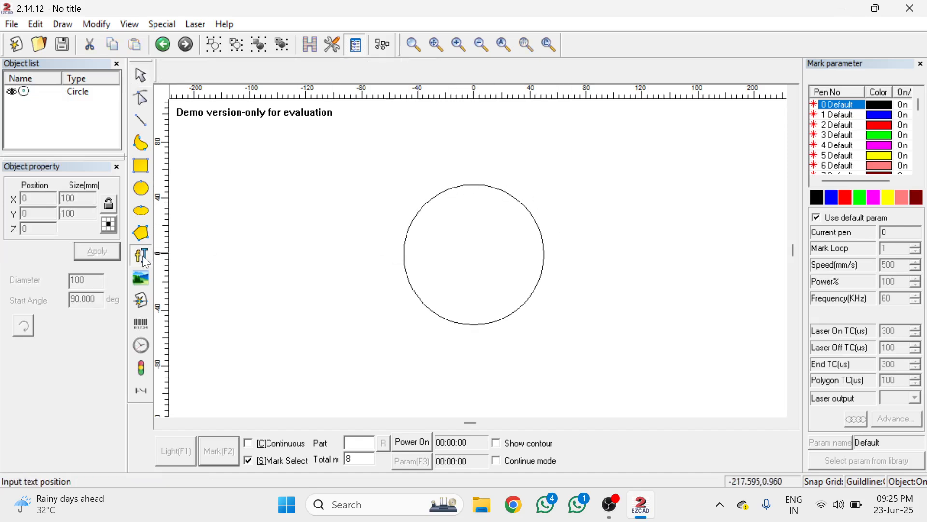
{"action": "left_click", "coordinate": [476, 186]}
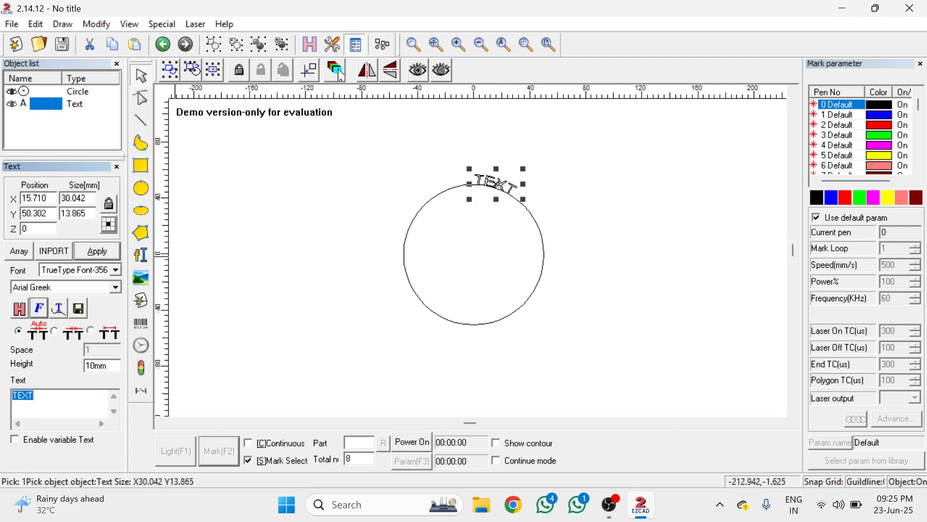
Replace the placeholder text on the circle with "laser tech solution" and apply it
{"action": "key", "text": "BackSpace"}
{"action": "type", "text": "laser tech solution"}
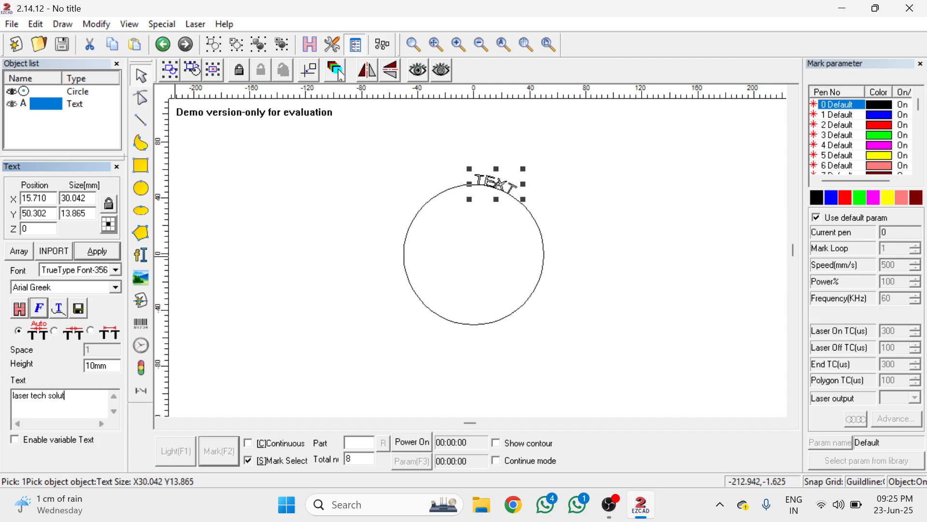
{"action": "left_click", "coordinate": [97, 251]}
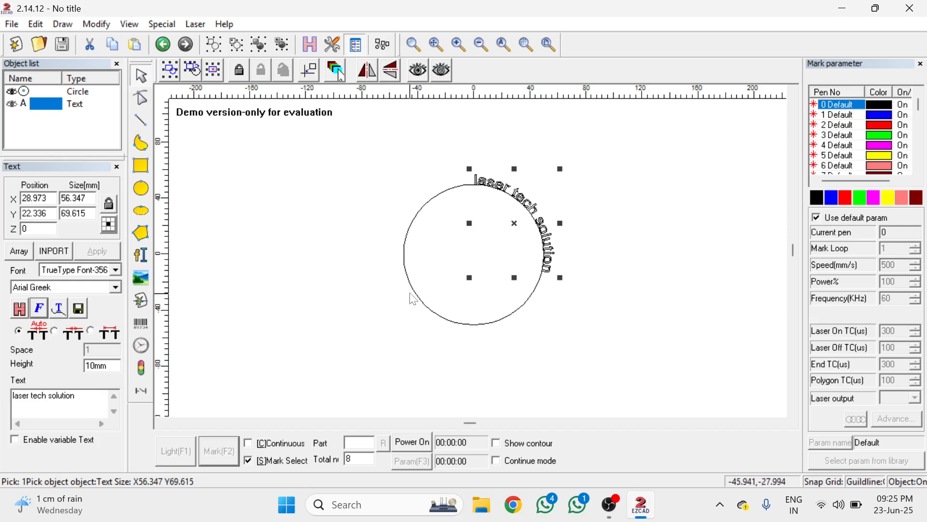
Extend the curved text with "mo." followed by the mobile number, and apply the change
{"action": "left_click", "coordinate": [82, 401]}
{"action": "type", "text": "solution mo."}
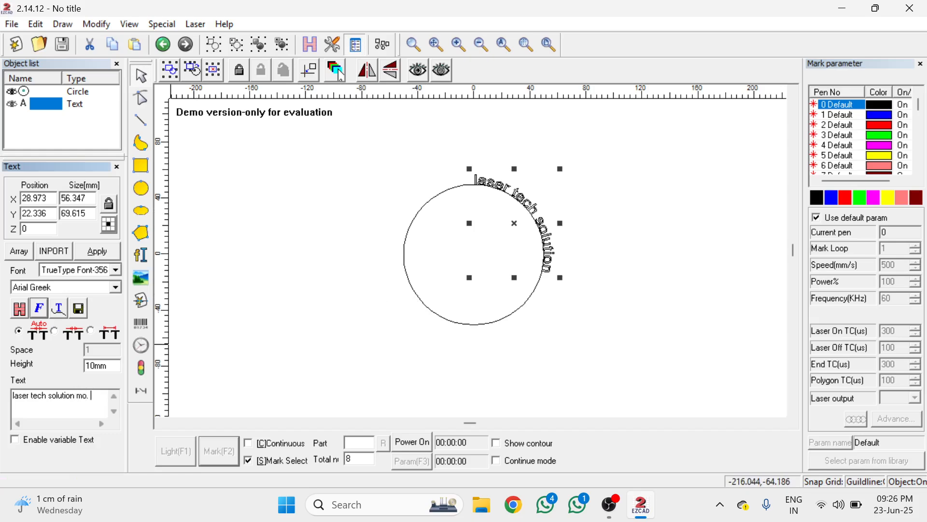
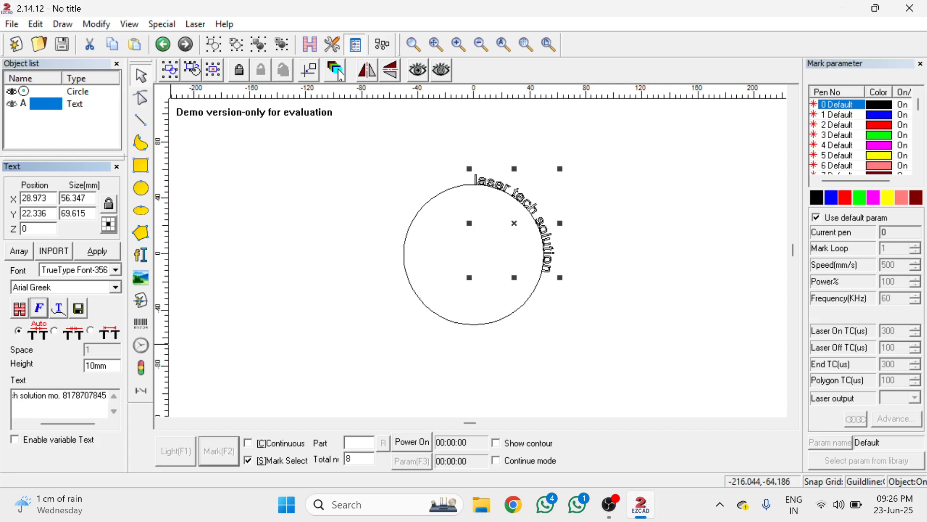
{"action": "left_click", "coordinate": [98, 252]}
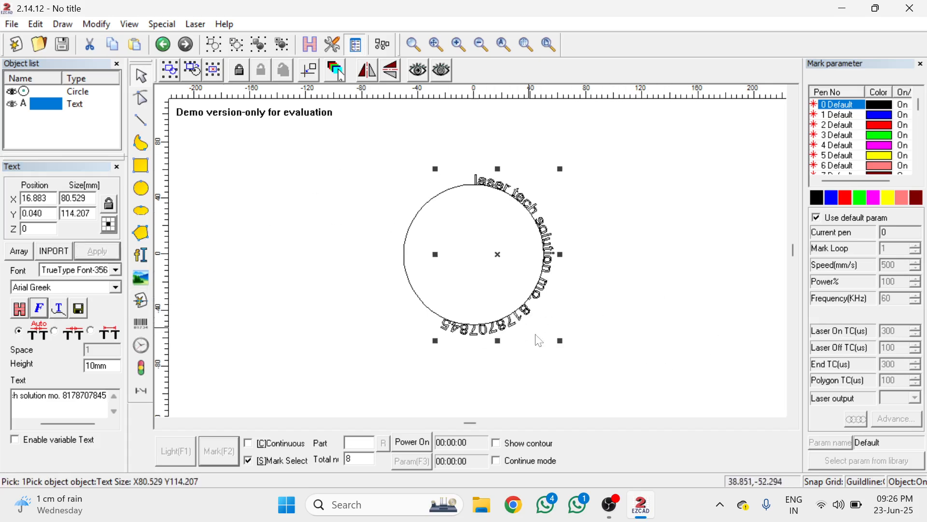
Delete the 100 mm guide circle, keeping the curved text
{"action": "left_click", "coordinate": [589, 215]}
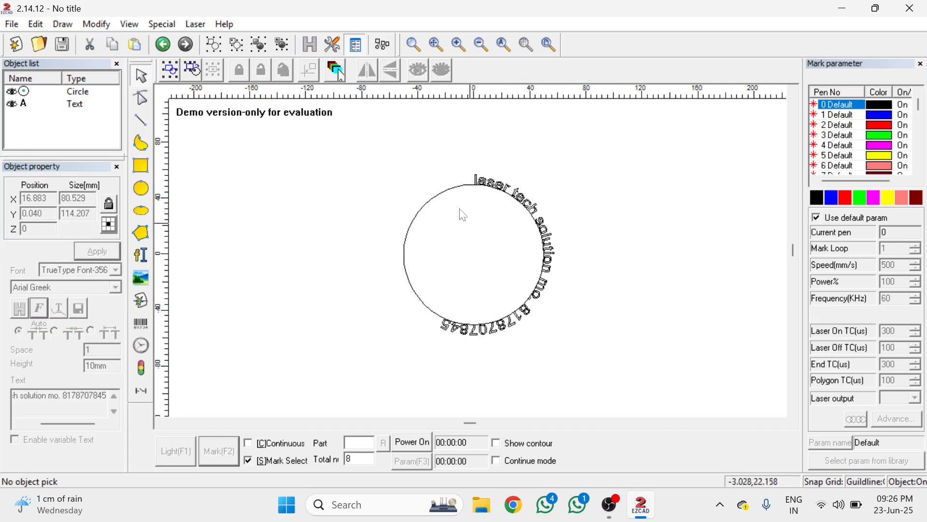
{"action": "left_click", "coordinate": [442, 195]}
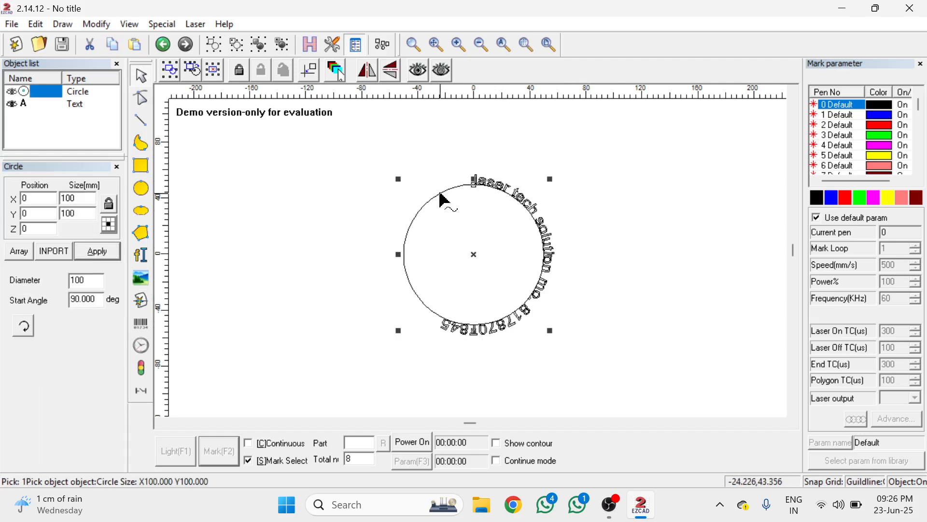
{"action": "key", "text": "Delete"}
Hatch the curved text with contour marking and 0.05 mm line distance, and turn off the default marking parameters
{"action": "left_click", "coordinate": [493, 191]}
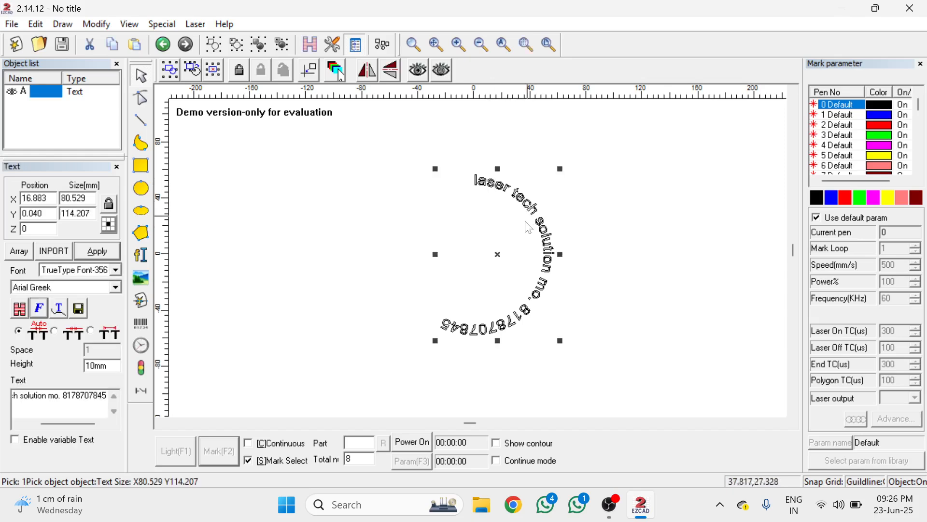
{"action": "left_click", "coordinate": [309, 44]}
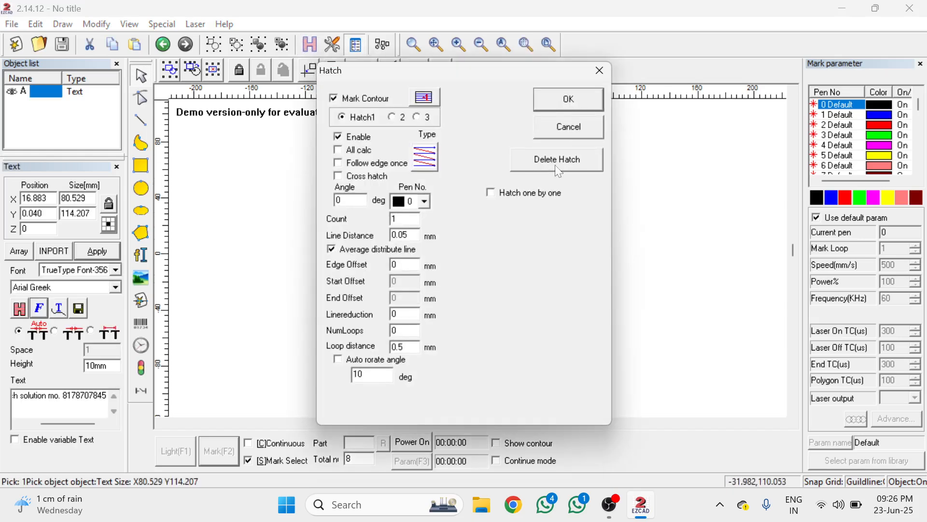
{"action": "left_click", "coordinate": [567, 99]}
{"action": "left_click", "coordinate": [817, 217]}
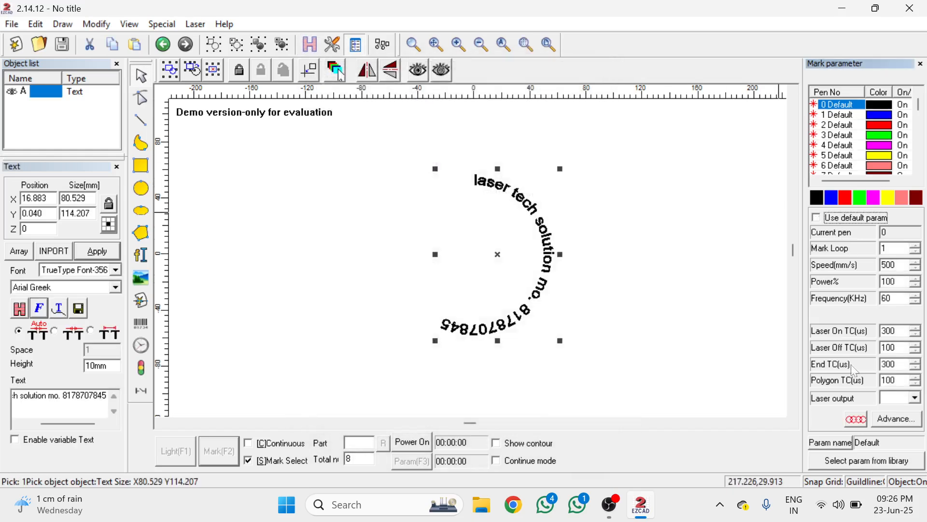
Move the hatched curved text so its centre is at X 20, Y 0
{"action": "left_click", "coordinate": [652, 240]}
{"action": "left_click", "coordinate": [531, 215]}
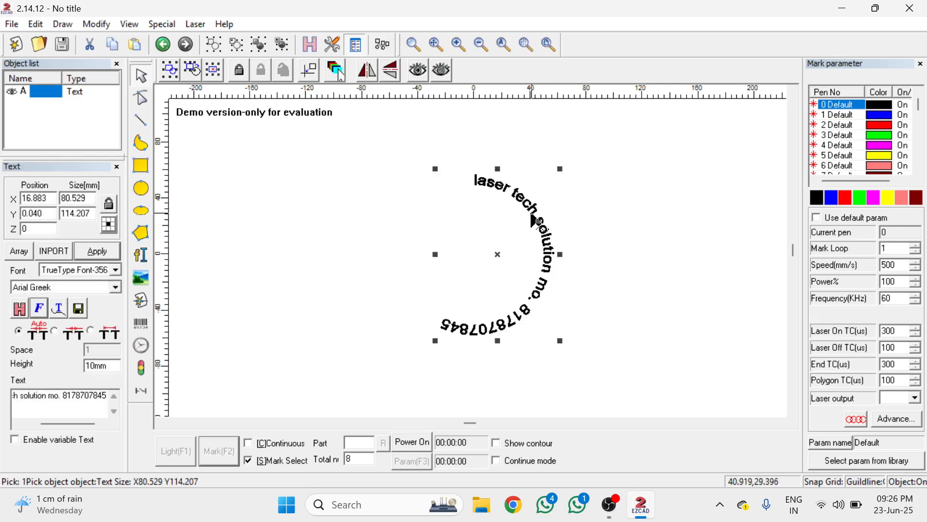
{"action": "left_click_drag", "start_coordinate": [497, 254], "coordinate": [499, 256]}
{"action": "left_click", "coordinate": [505, 258]}
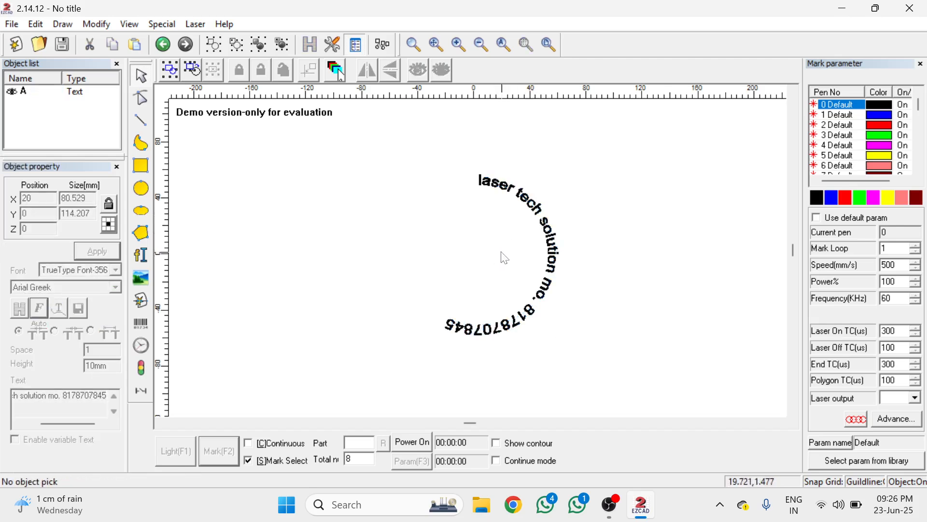
Rotate the curved text roughly a quarter turn counterclockwise so it arches over the top
{"action": "left_click", "coordinate": [551, 251]}
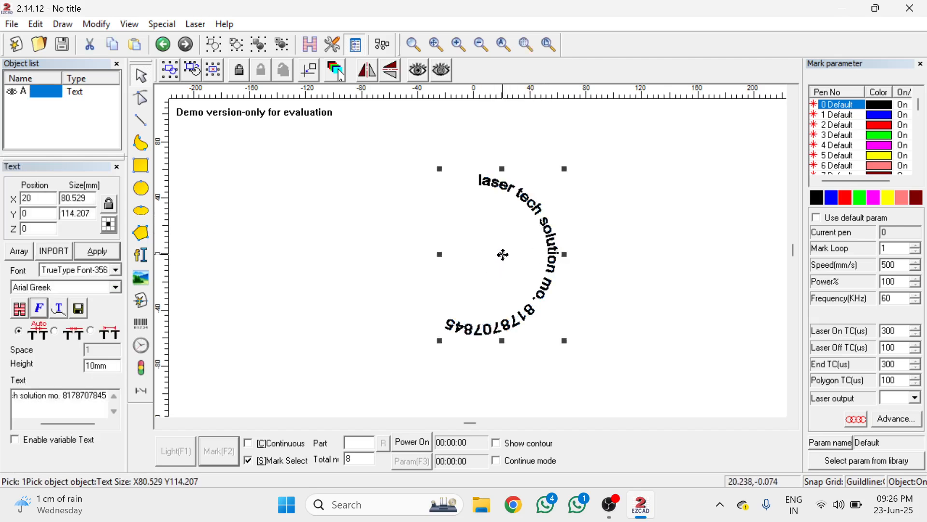
{"action": "left_click", "coordinate": [503, 255]}
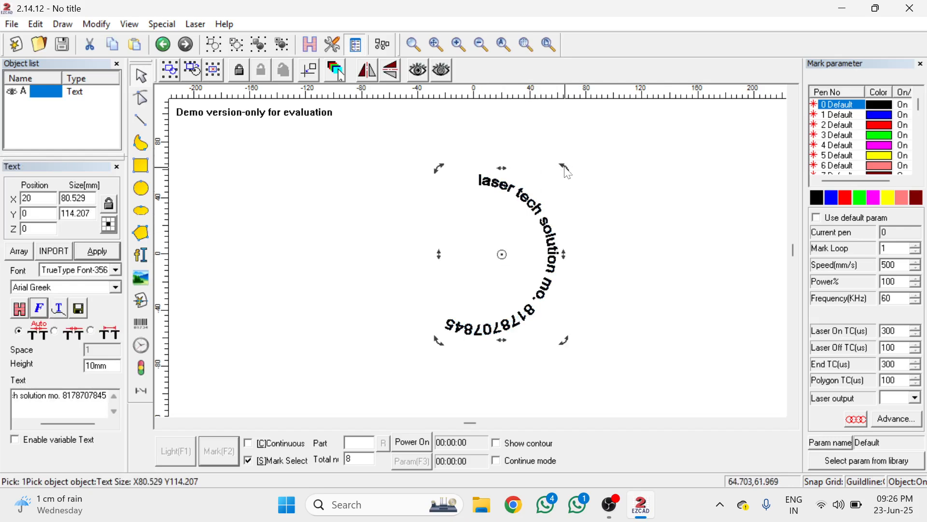
{"action": "left_click_drag", "start_coordinate": [565, 168], "coordinate": [439, 221]}
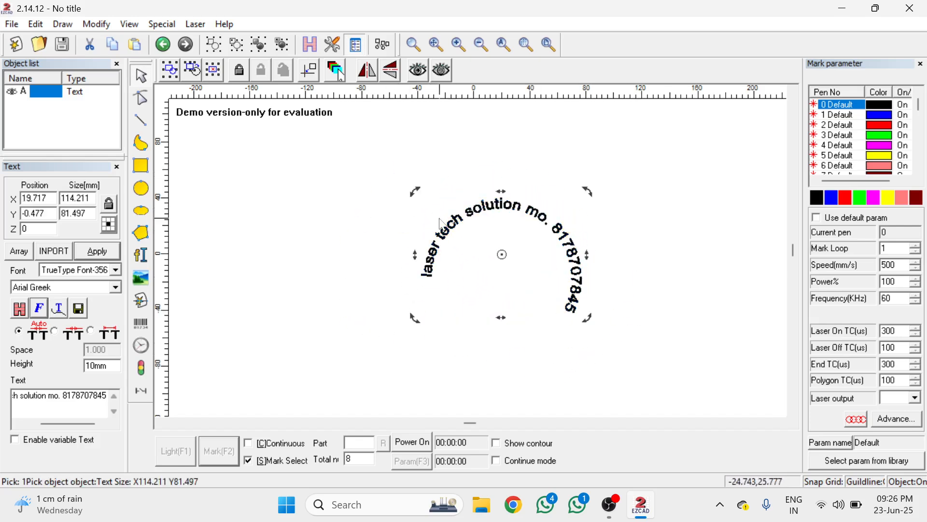
Move the arched text so its centre is at X -10, Y 0
{"action": "left_click", "coordinate": [658, 211]}
{"action": "left_click", "coordinate": [544, 227]}
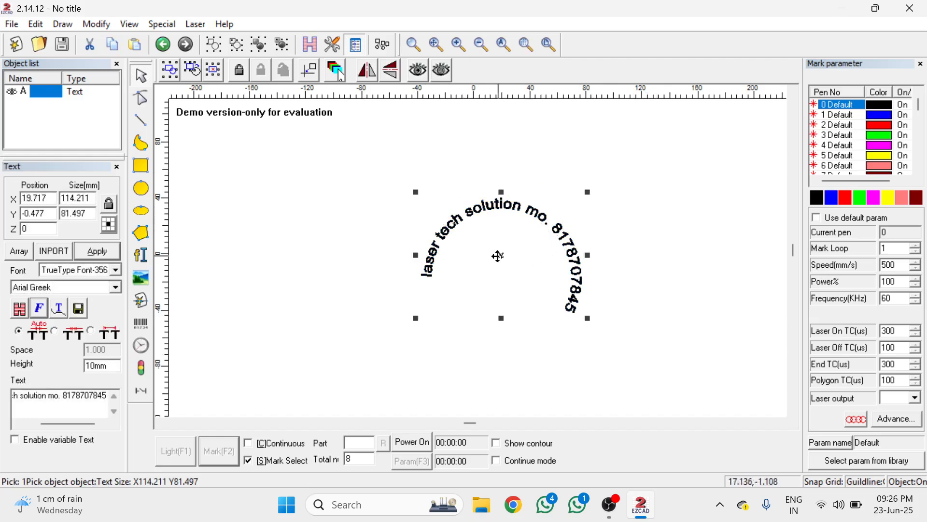
{"action": "left_click_drag", "start_coordinate": [497, 256], "coordinate": [458, 249]}
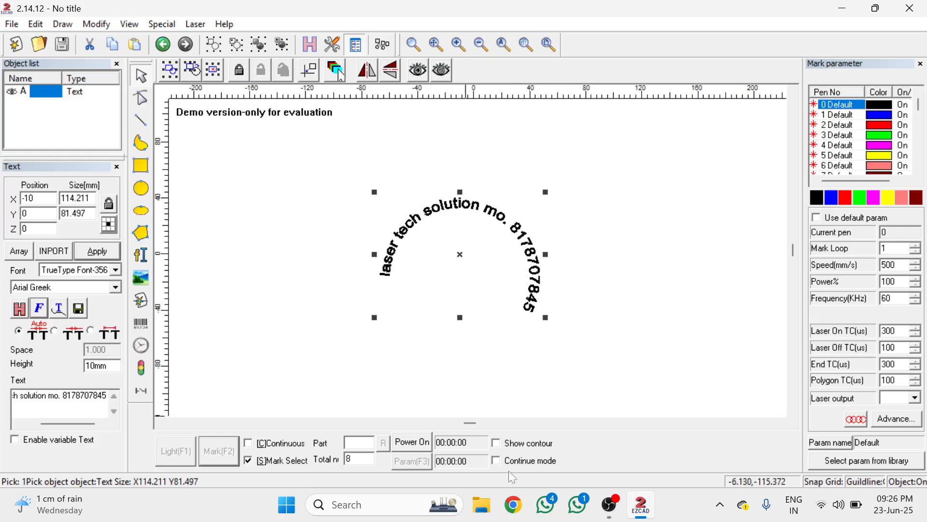
{"action": "left_click", "coordinate": [613, 513]}
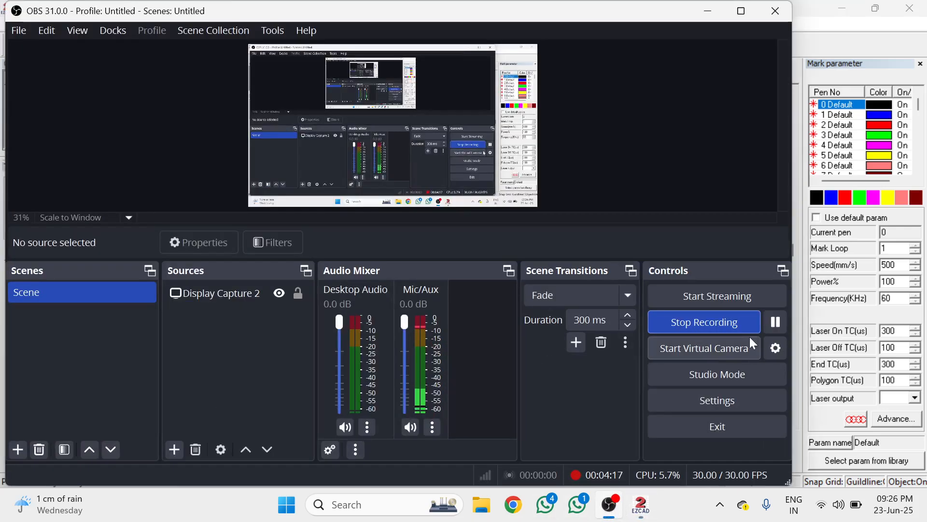